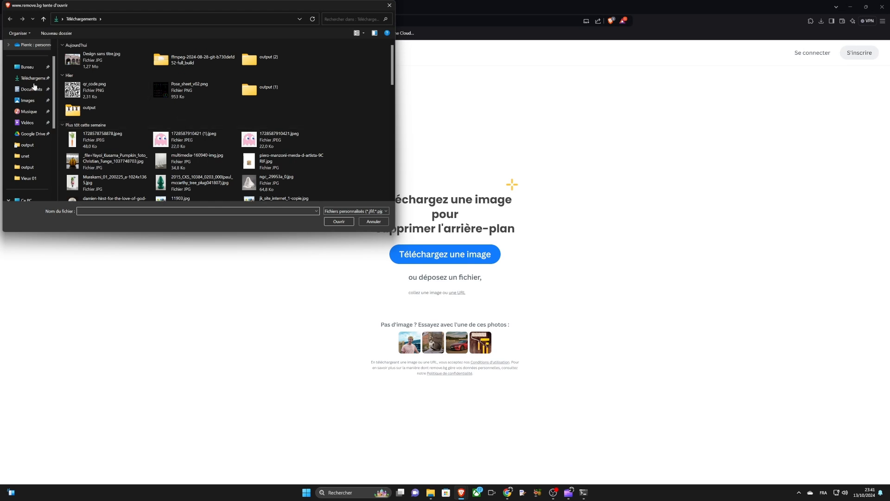
Step: Upload the image 20241003_105411 (1).JPG from the Images folder for background removal
left_click(27, 100)
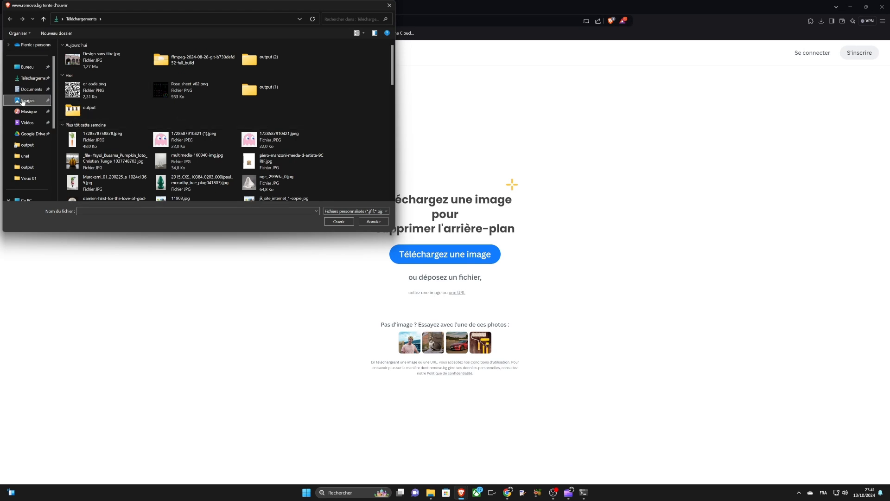
left_click(329, 112)
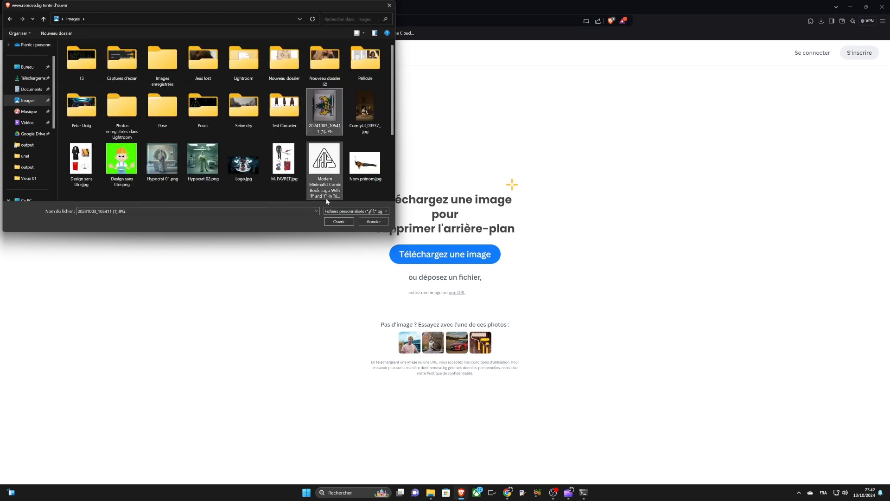
left_click(339, 222)
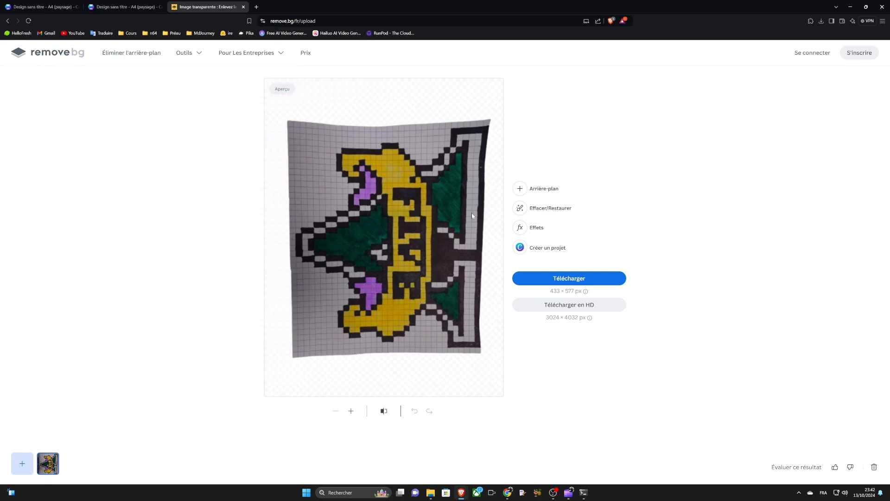
Step: Erase the grid paper at the upper left of the drawing with the magic brush, using a smaller brush for the leftover bits
left_click(521, 208)
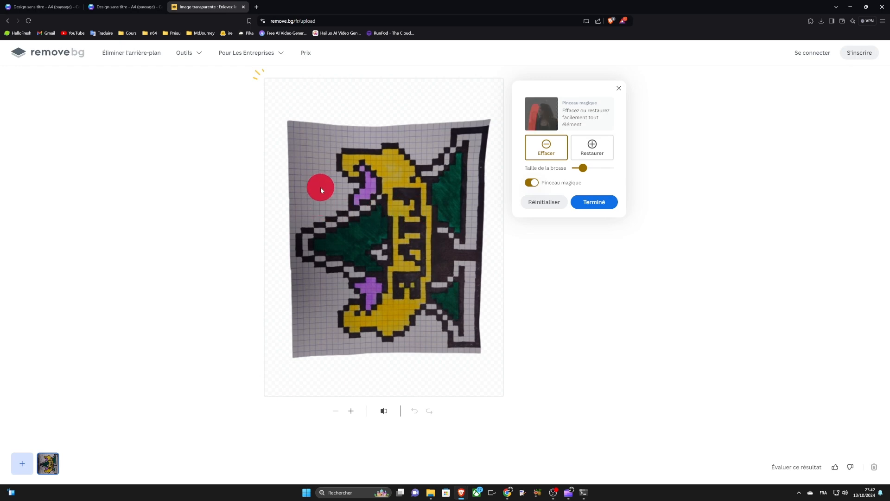
mouse_move(295, 125)
left_mouse_down()
mouse_move(297, 192)
mouse_move(310, 131)
mouse_move(314, 161)
mouse_move(324, 143)
mouse_move(317, 174)
mouse_move(323, 153)
mouse_move(330, 183)
mouse_move(288, 210)
mouse_move(296, 221)
mouse_move(339, 187)
left_mouse_up()
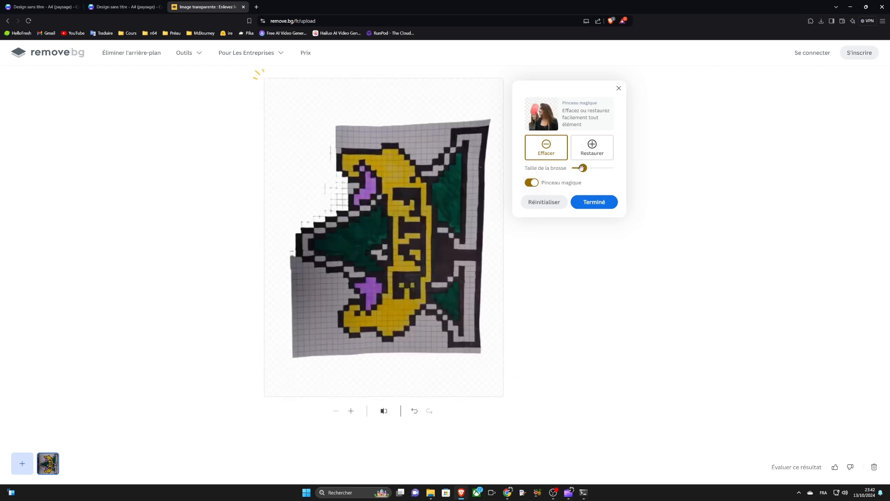
left_click_drag(583, 168, 577, 168)
left_click_drag(357, 189, 343, 187)
mouse_move(343, 184)
left_mouse_down()
mouse_move(329, 198)
mouse_move(328, 184)
mouse_move(352, 189)
left_mouse_up()
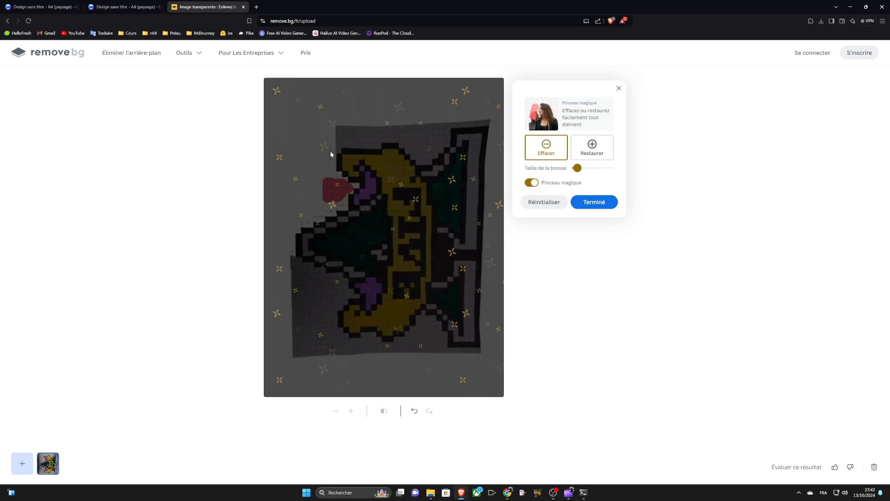
mouse_move(330, 152)
left_mouse_down()
mouse_move(333, 205)
mouse_move(343, 203)
mouse_move(302, 222)
left_mouse_up()
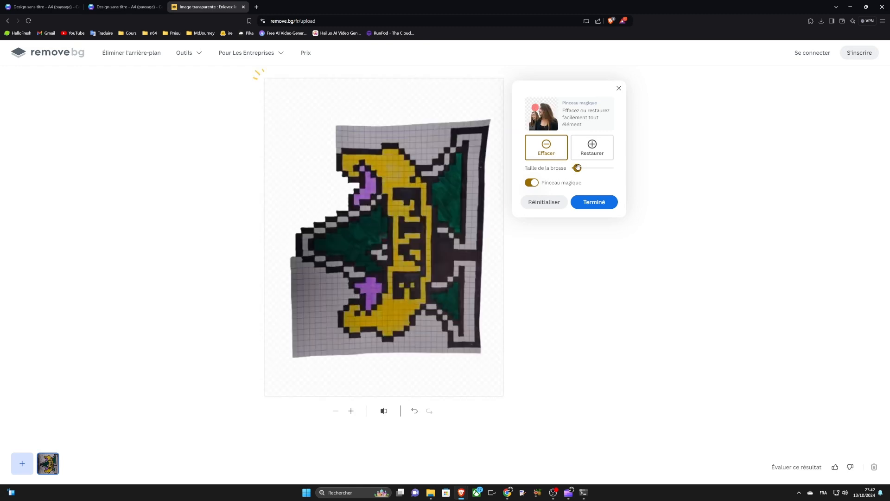
Step: Erase the grid paper at the lower left of the drawing, first with a large brush and again with a medium one
left_click_drag(577, 167, 598, 168)
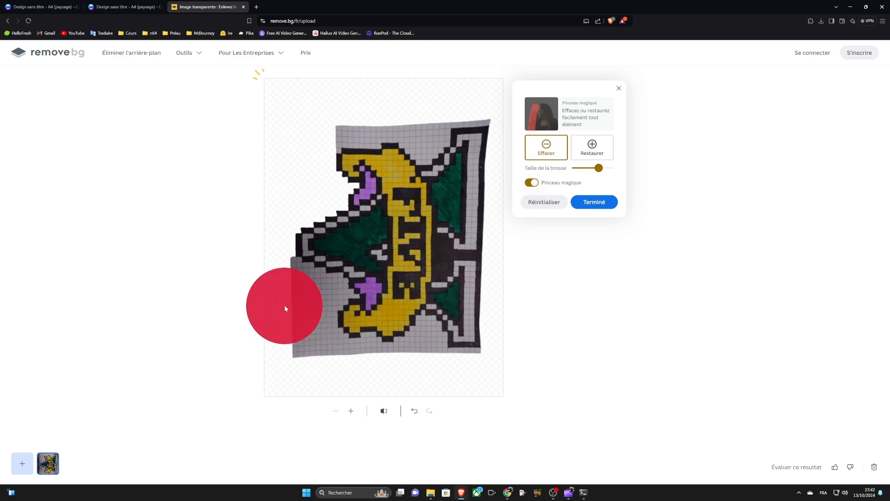
left_click_drag(292, 306, 293, 343)
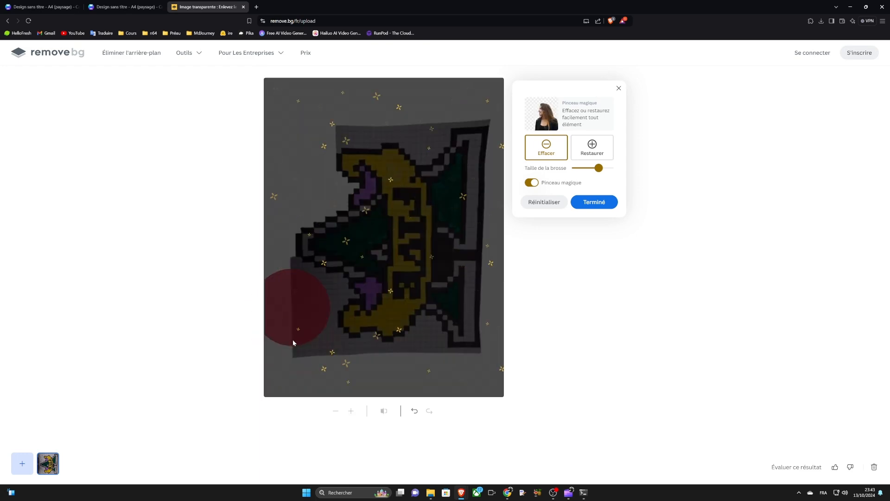
left_click(292, 338)
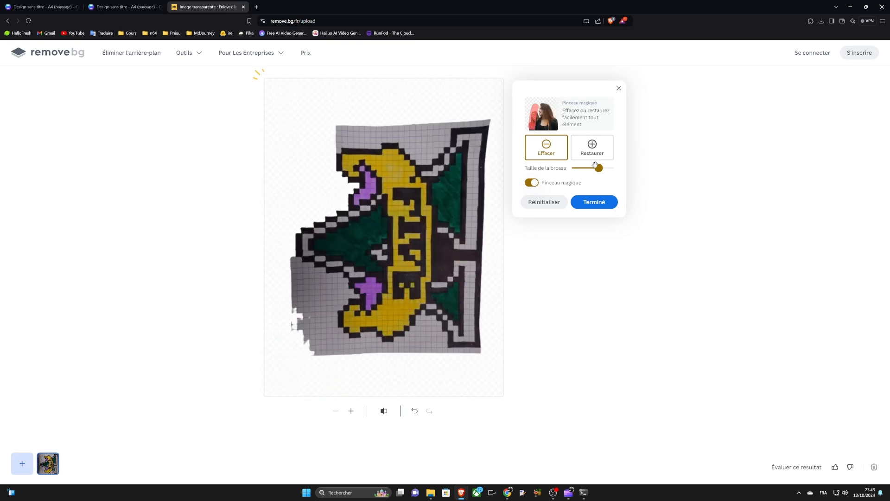
left_click_drag(596, 166, 585, 168)
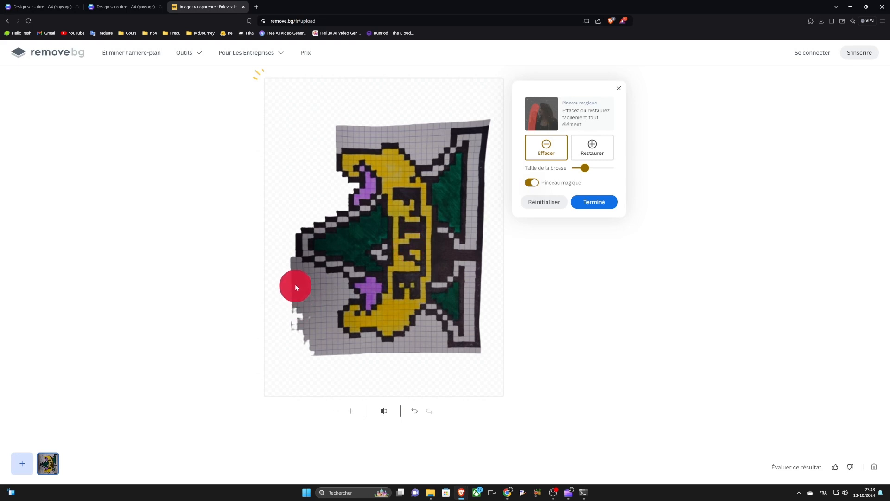
left_click_drag(288, 275, 308, 351)
left_click_drag(315, 294, 307, 284)
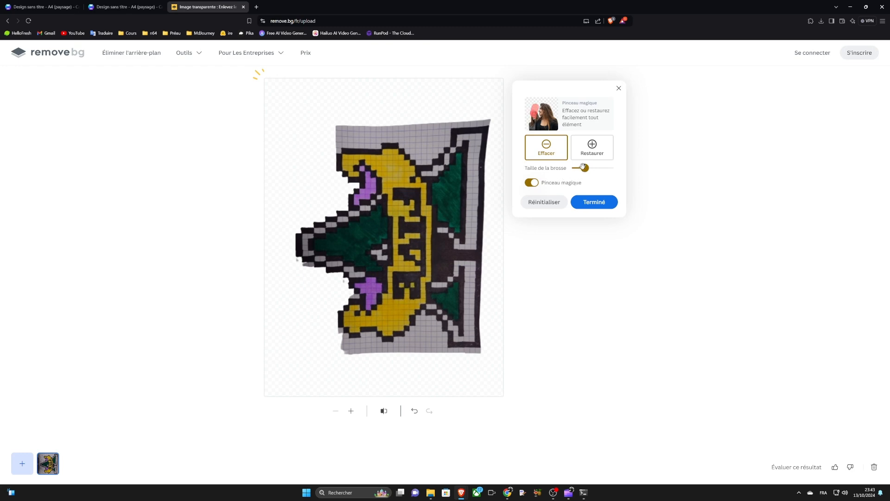
Step: Reduce the brush size and erase the paper remnants under the green tip and around the lower purple shape
left_click_drag(583, 168, 576, 169)
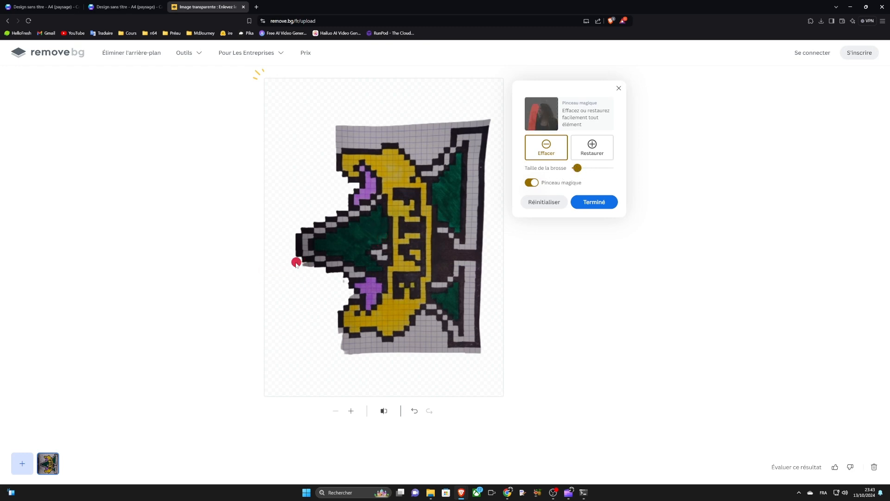
left_click(296, 267)
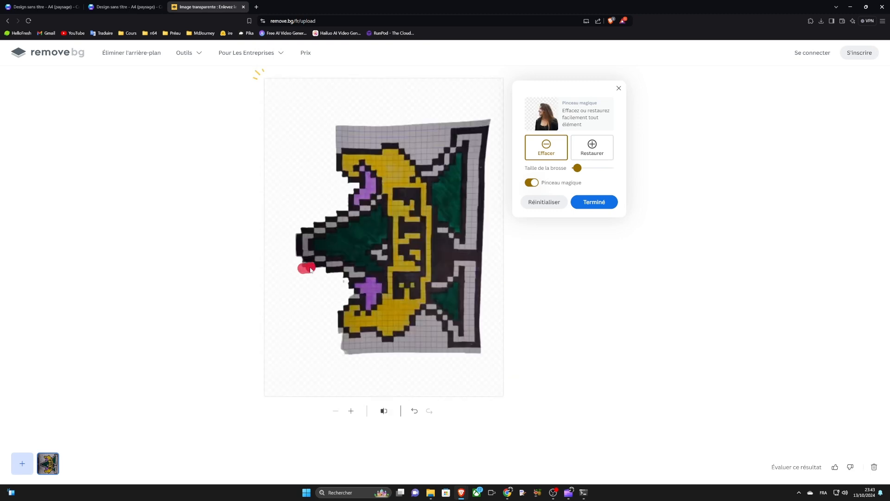
left_click_drag(303, 271, 311, 280)
left_click_drag(341, 281, 343, 293)
left_click(356, 297)
Step: Enlarge the brush and erase the strip of grid paper along the drawing's lower edge
left_click_drag(576, 168, 590, 168)
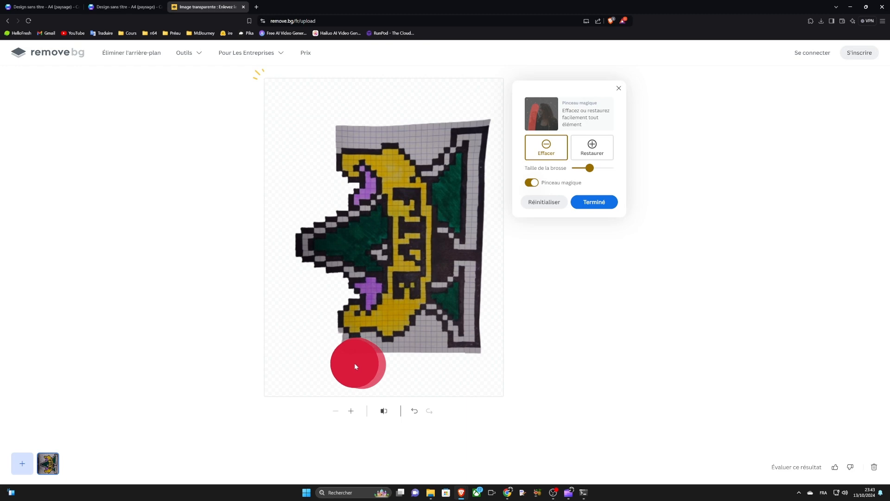
left_click_drag(355, 366, 382, 369)
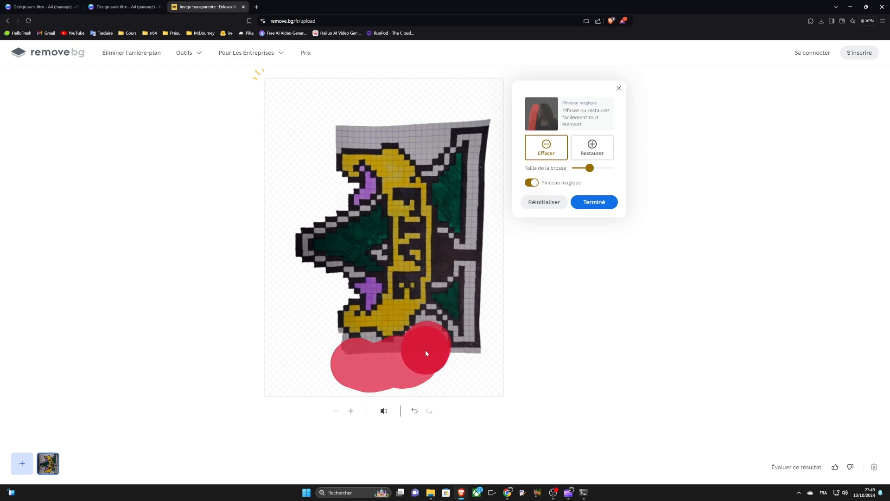
left_click_drag(426, 354, 436, 363)
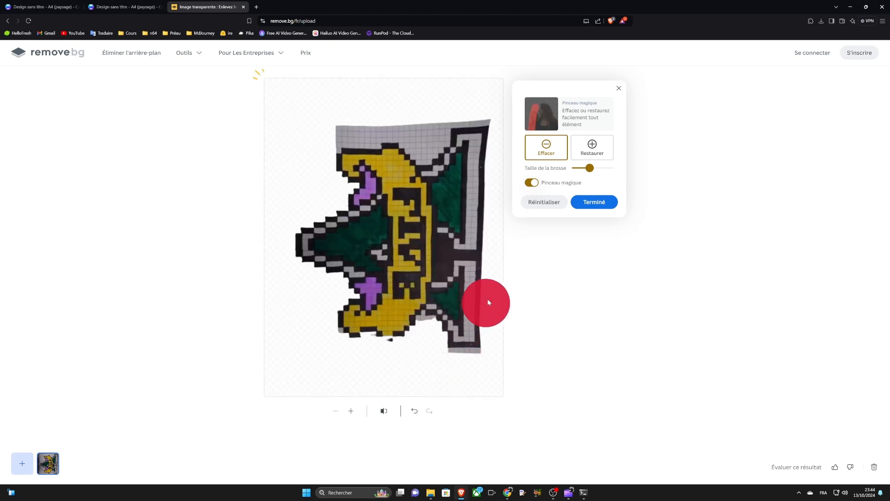
Step: Restore the missing black outline under the lower yellow scroll with a smaller brush
left_click(592, 147)
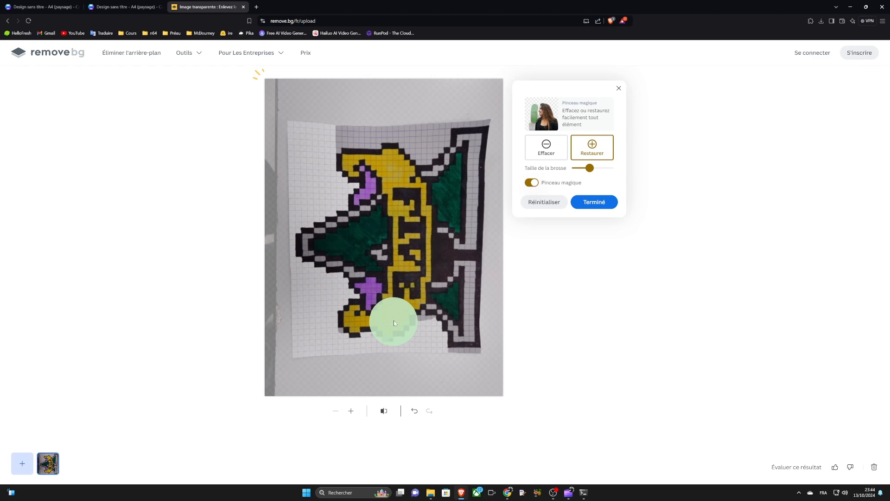
left_click_drag(589, 168, 580, 168)
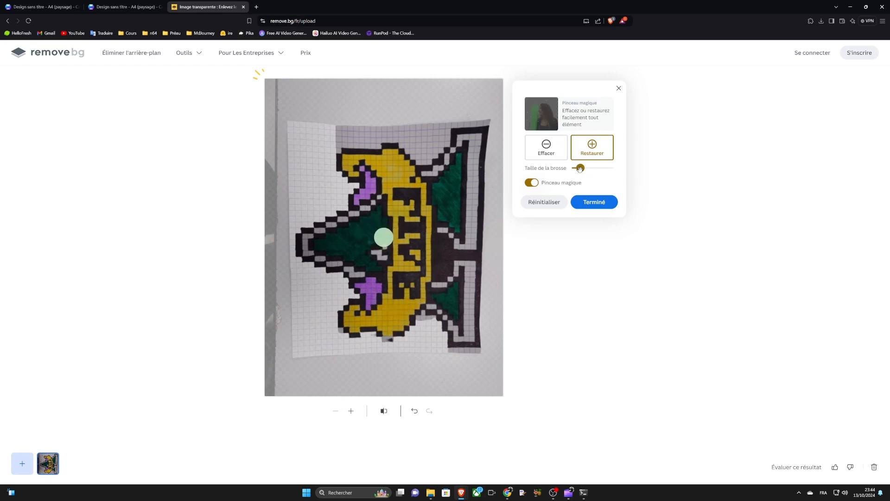
left_click(388, 333)
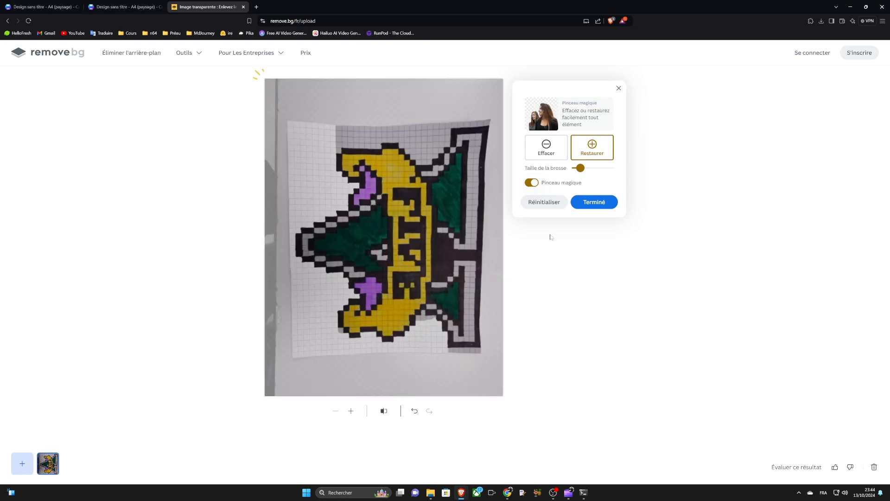
Step: Erase the remaining paper in the lower notch, below the lower-right corner and beside the lower yellow scroll's corner
left_click(548, 147)
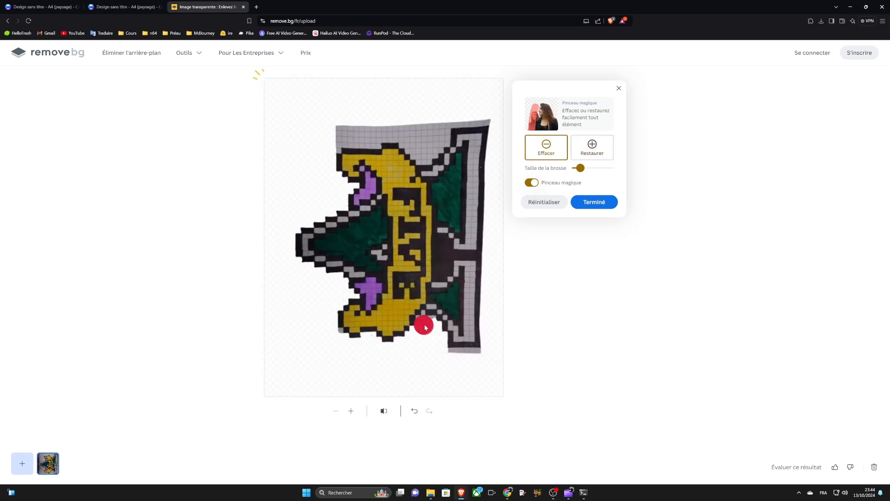
left_click(430, 324)
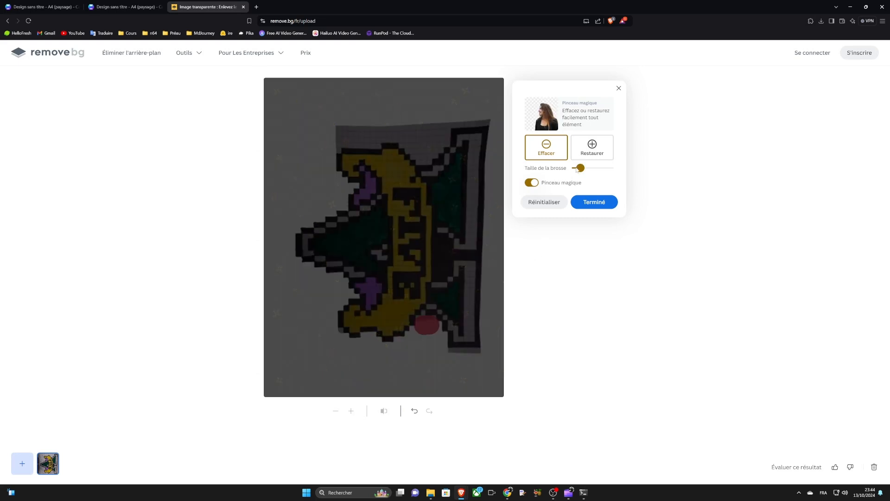
left_click_drag(581, 168, 579, 168)
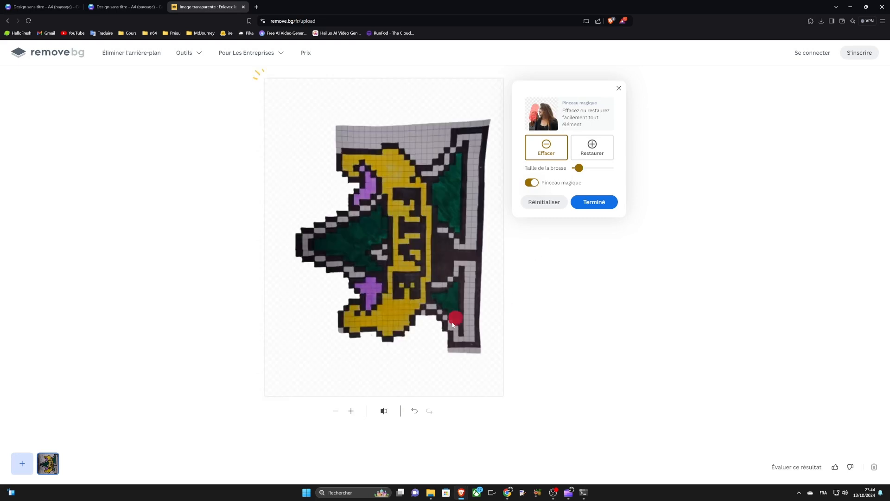
left_click(473, 336)
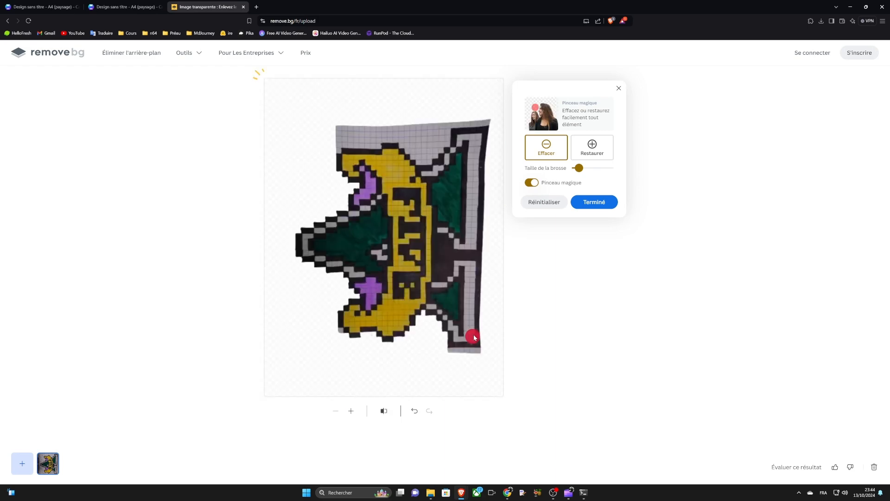
left_click_drag(448, 357, 477, 355)
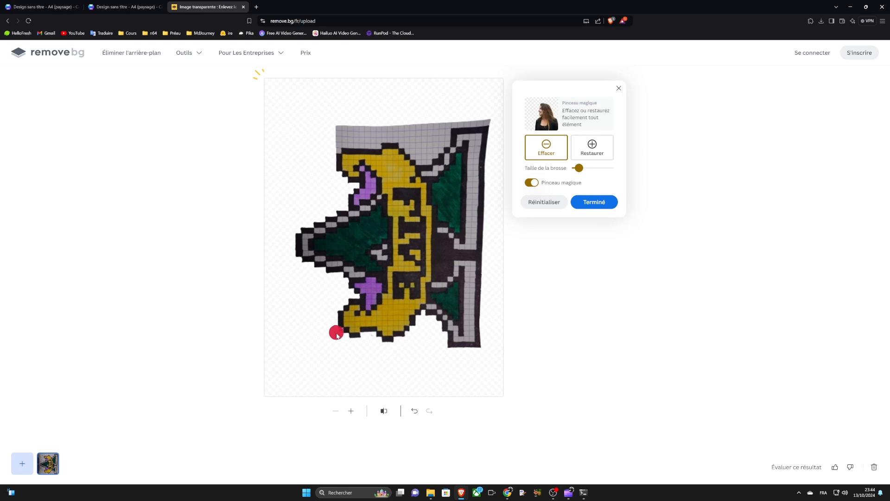
left_click(336, 332)
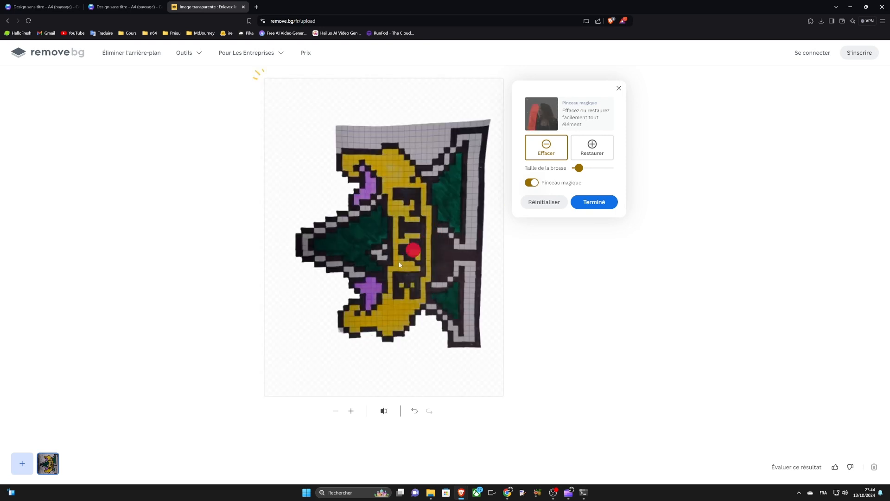
left_click(339, 332)
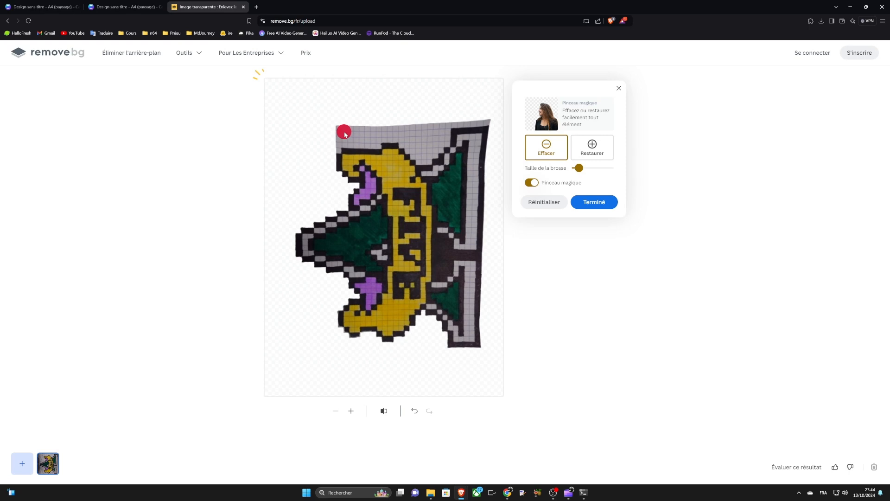
Step: Erase the grid paper along the drawing's upper edge up to the right corner and finish the retouching
mouse_move(344, 134)
left_mouse_down()
mouse_move(426, 136)
mouse_move(438, 134)
mouse_move(420, 129)
mouse_move(445, 127)
mouse_move(421, 152)
left_mouse_up()
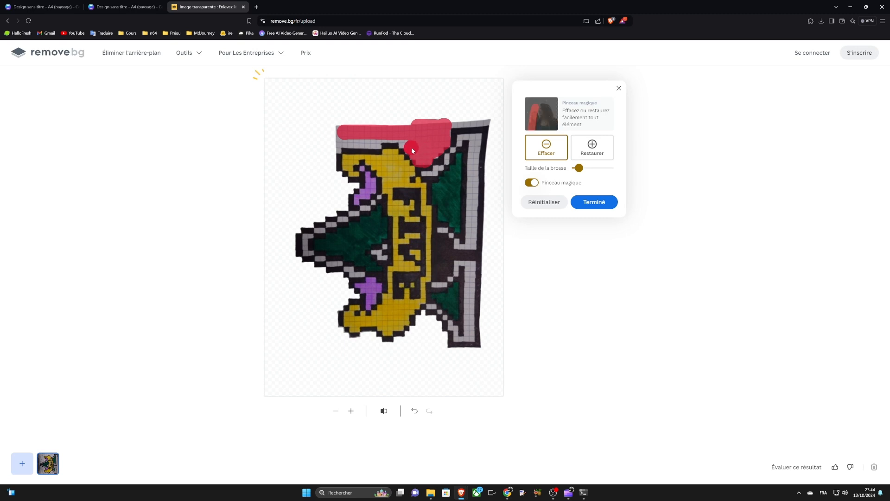
mouse_move(403, 140)
left_mouse_down()
mouse_move(335, 135)
mouse_move(338, 150)
mouse_move(438, 136)
left_mouse_up()
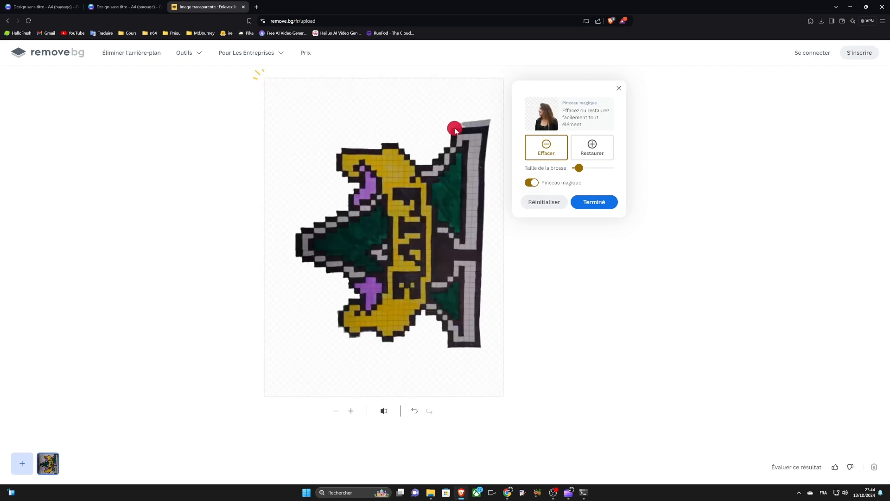
mouse_move(459, 122)
left_mouse_down()
mouse_move(489, 121)
mouse_move(504, 133)
left_mouse_up()
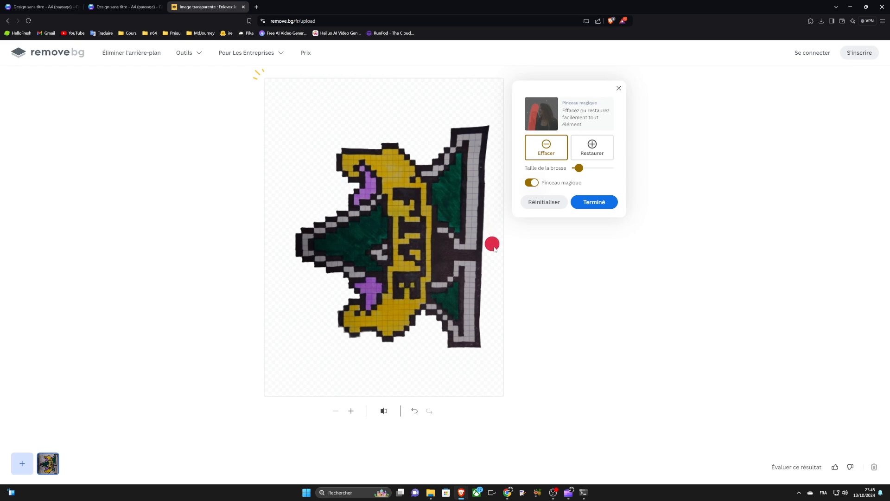
left_click(602, 201)
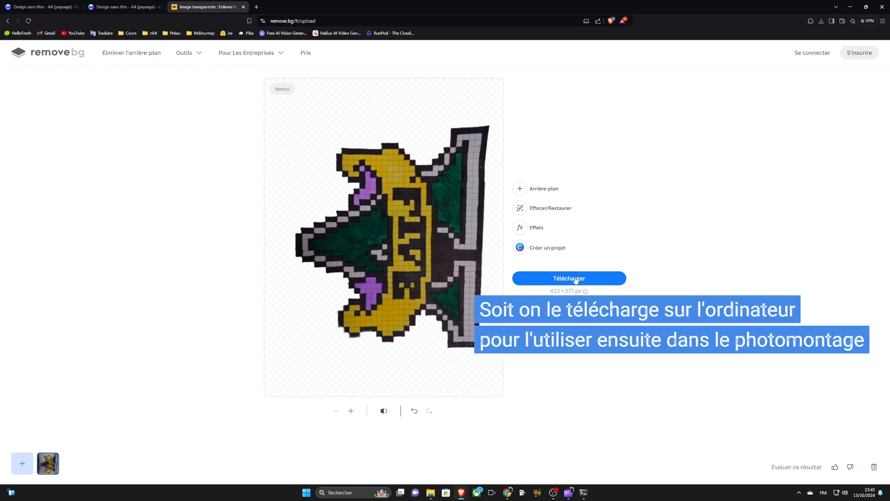
Step: Download the cut-out image and send it to a new Canva design
left_click(575, 280)
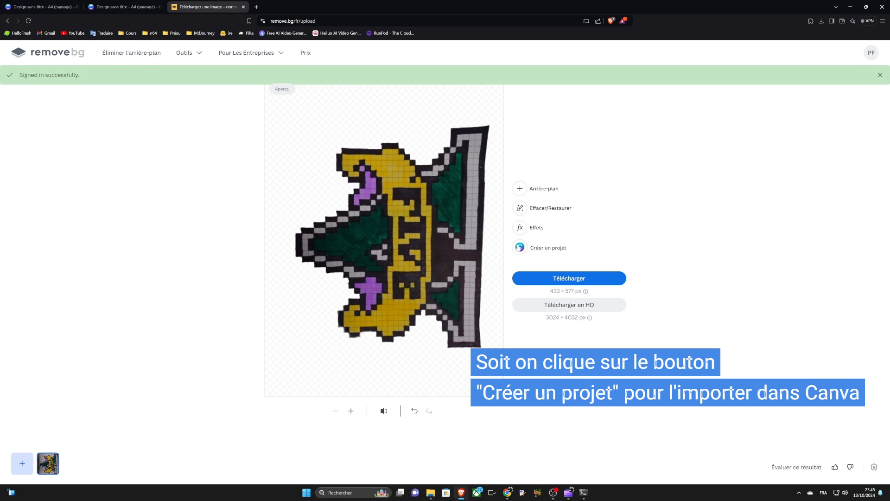
left_click(520, 247)
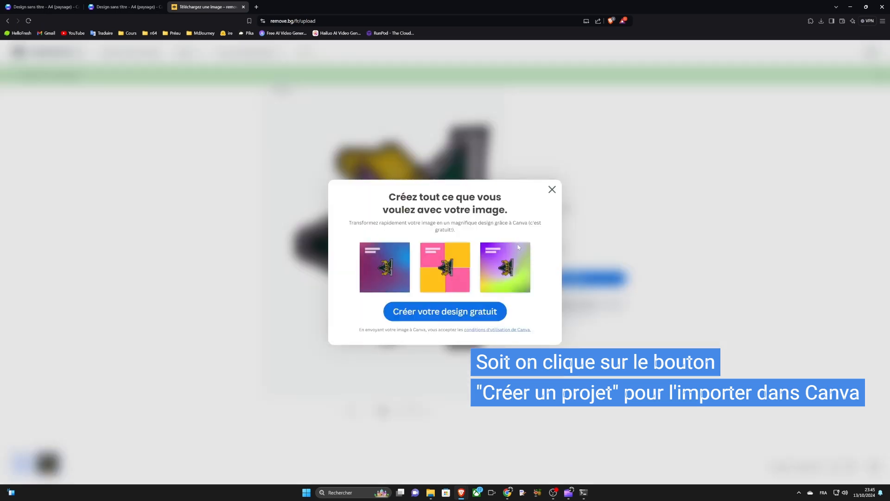
left_click(476, 312)
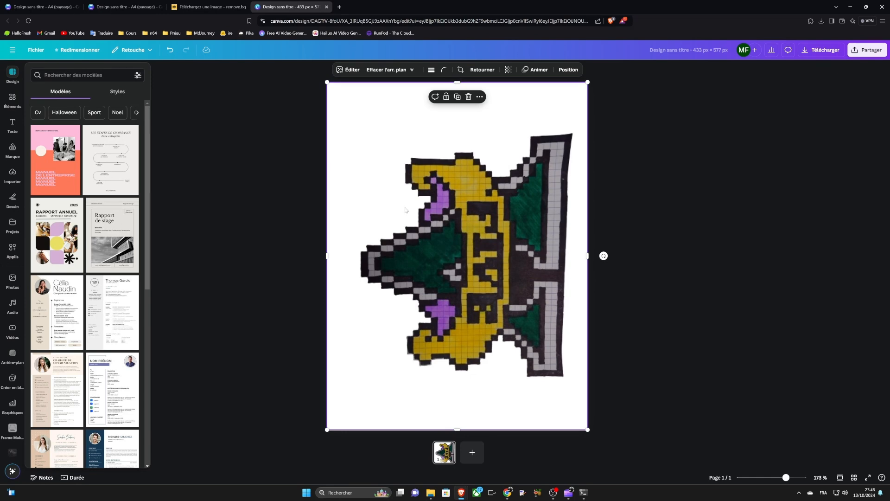
Step: Copy the cut-out drawing in Canva and paste it into the La Poste photomontage design
left_click(404, 207)
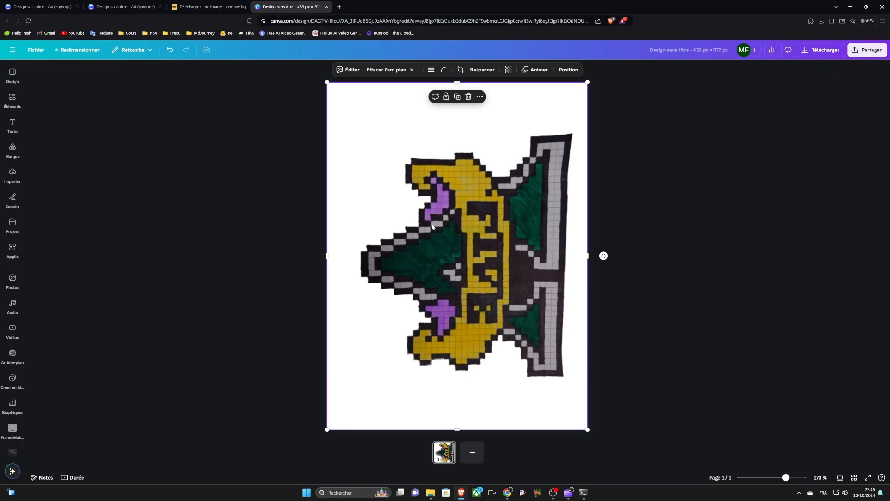
mouse_move(451, 231)
left_mouse_down()
mouse_move(406, 220)
mouse_move(431, 223)
mouse_move(338, 222)
mouse_move(450, 229)
left_mouse_up()
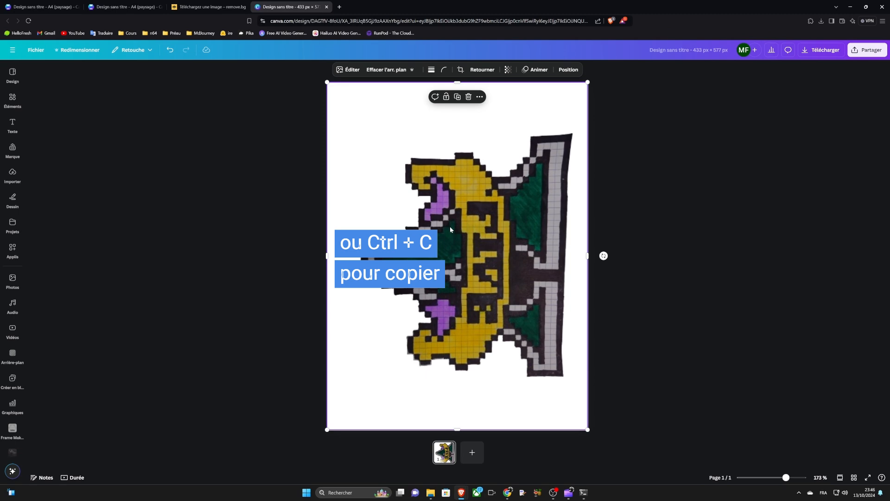
right_click(451, 229)
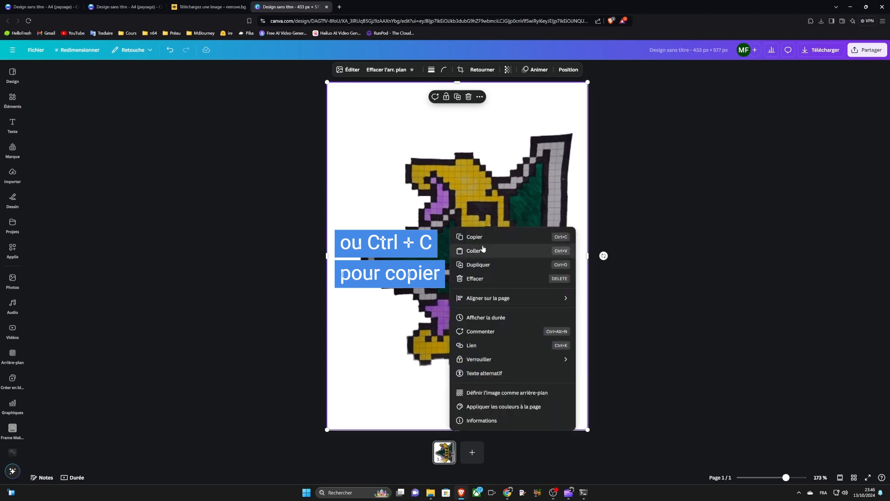
left_click(466, 248)
left_click(123, 6)
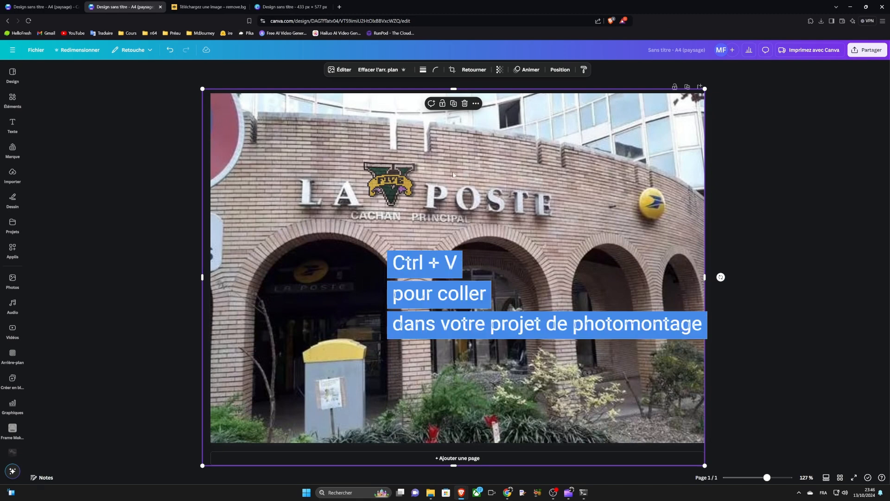
key("ctrl+v")
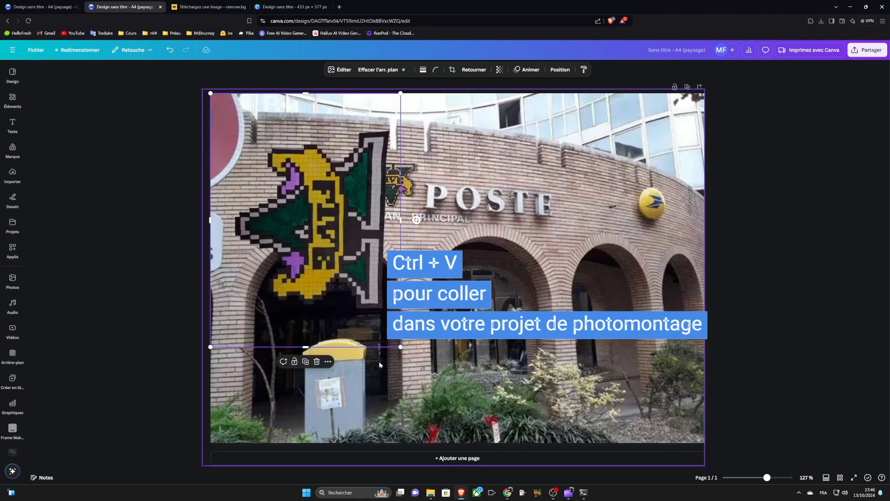